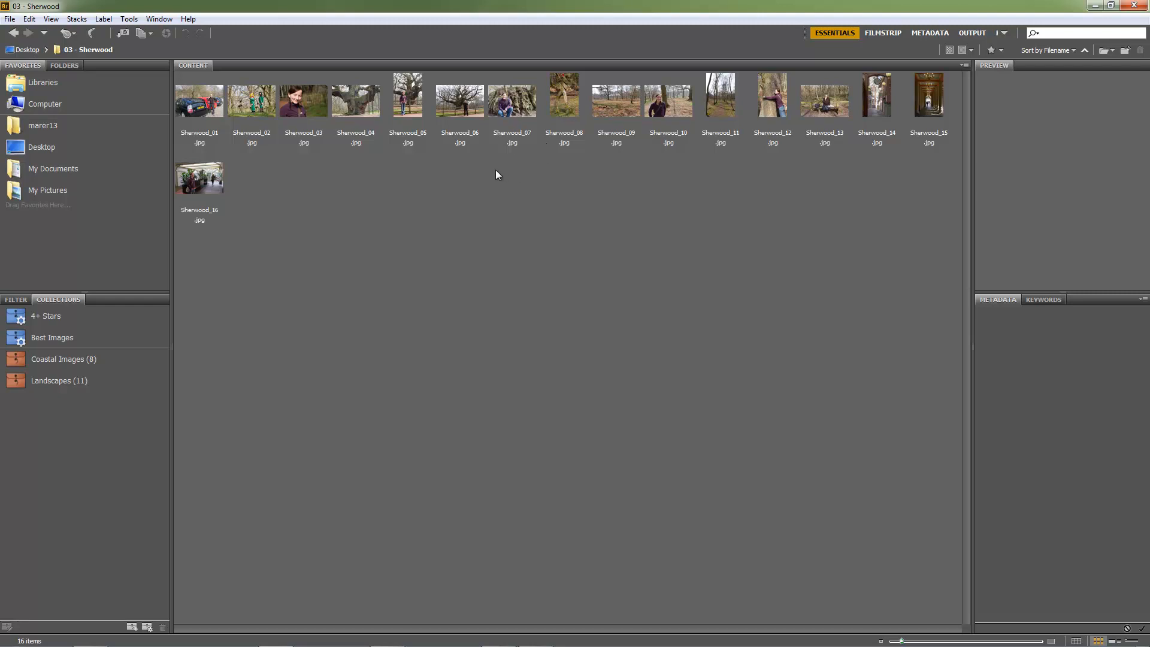
Open Sherwood_08.jpg in Camera Raw and move its window toward the upper left, clear of the preview panel.
click(563, 98)
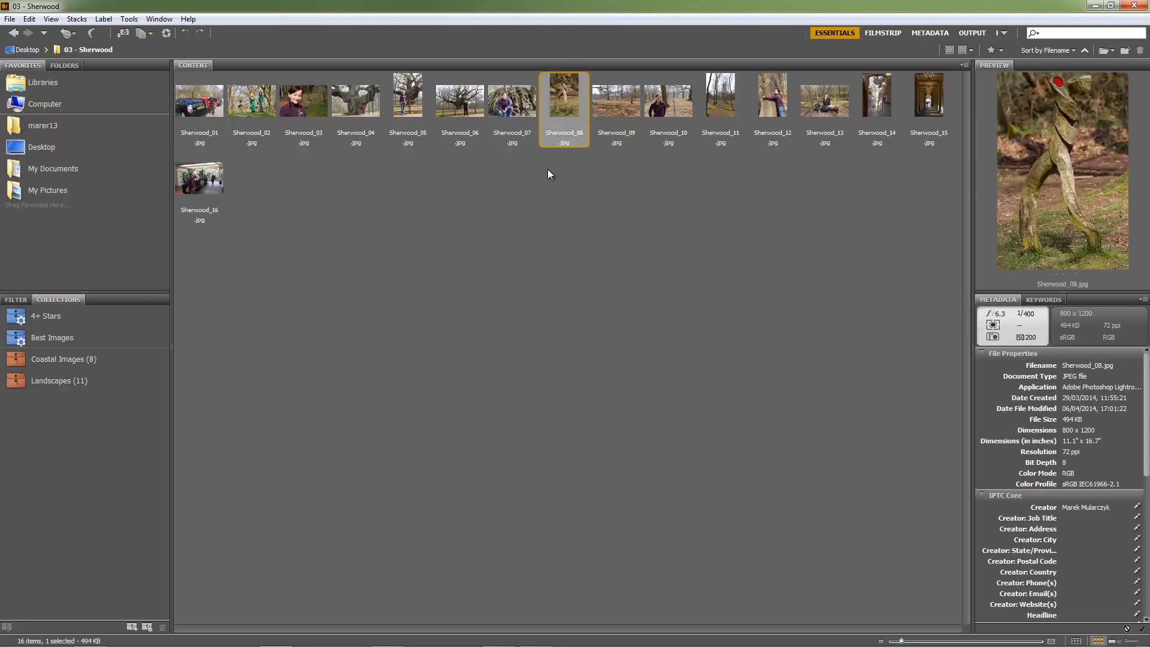
right_click(562, 102)
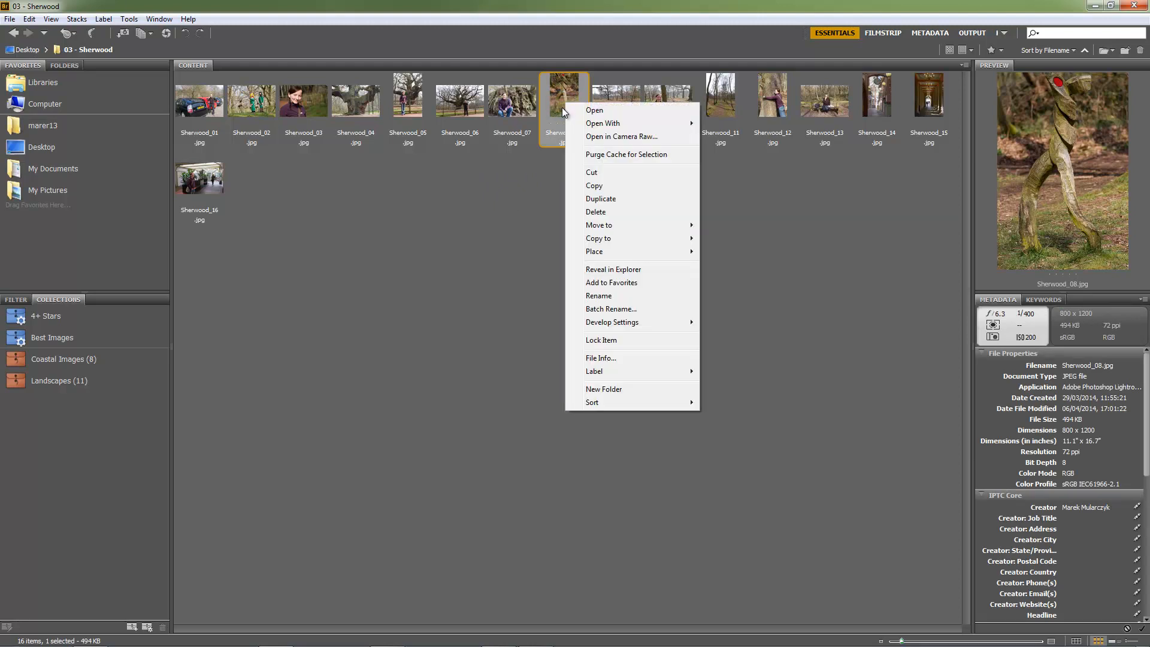
click(645, 134)
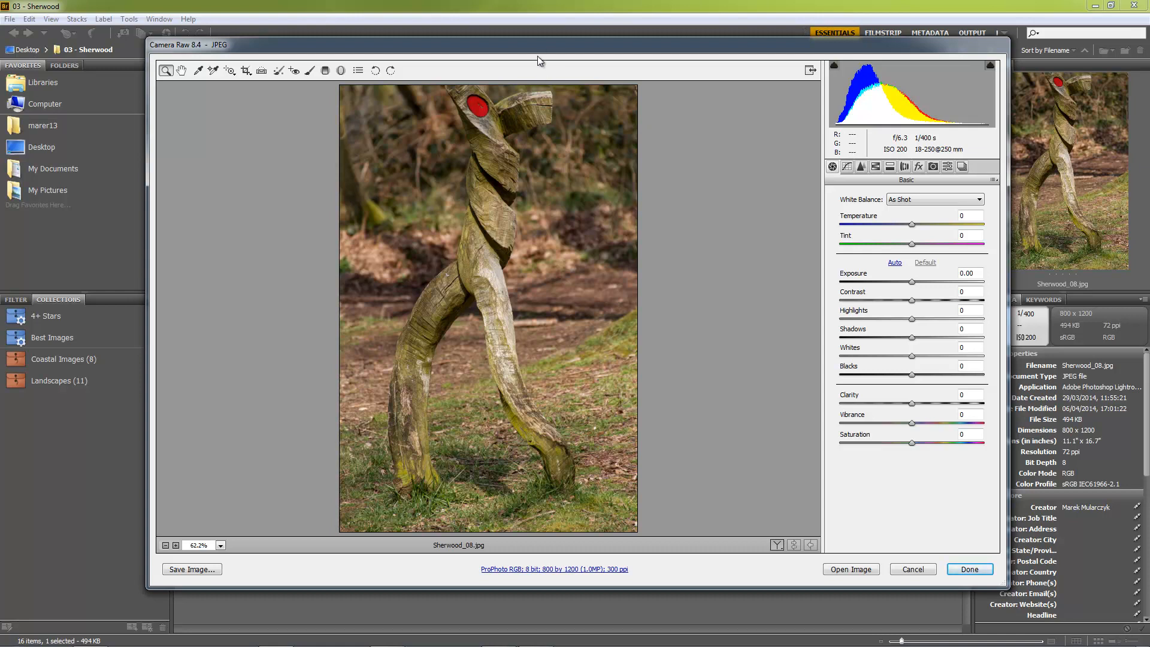
drag(555, 45, 495, 36)
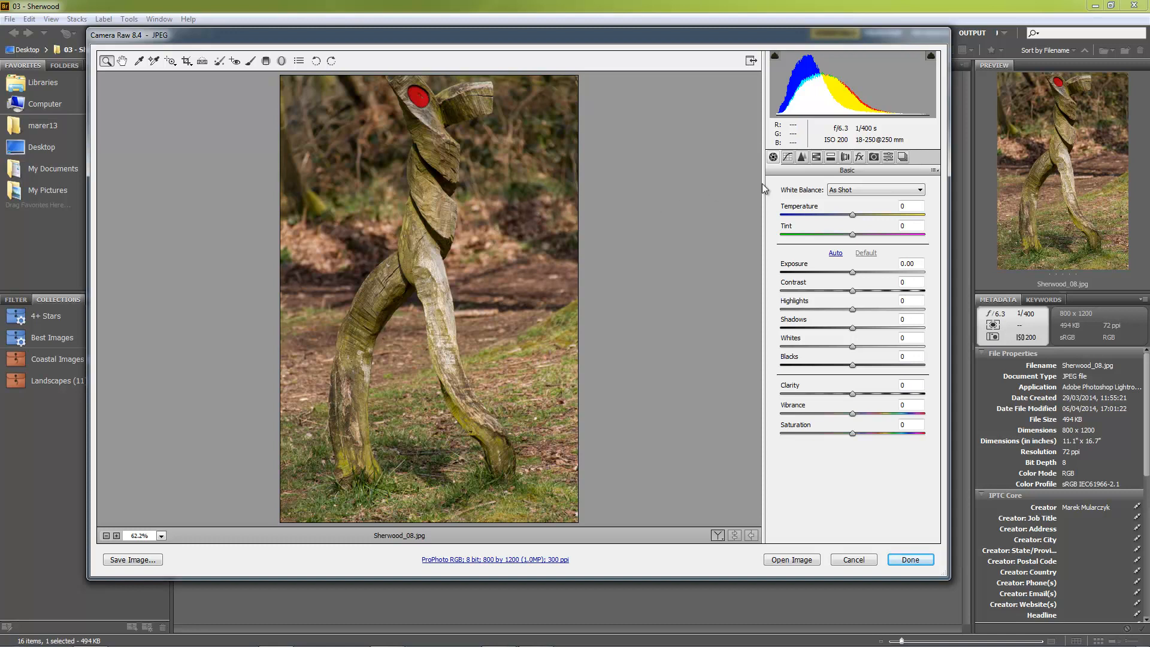
Give the photo a custom white balance with temperature -13 and tint -6.
click(871, 188)
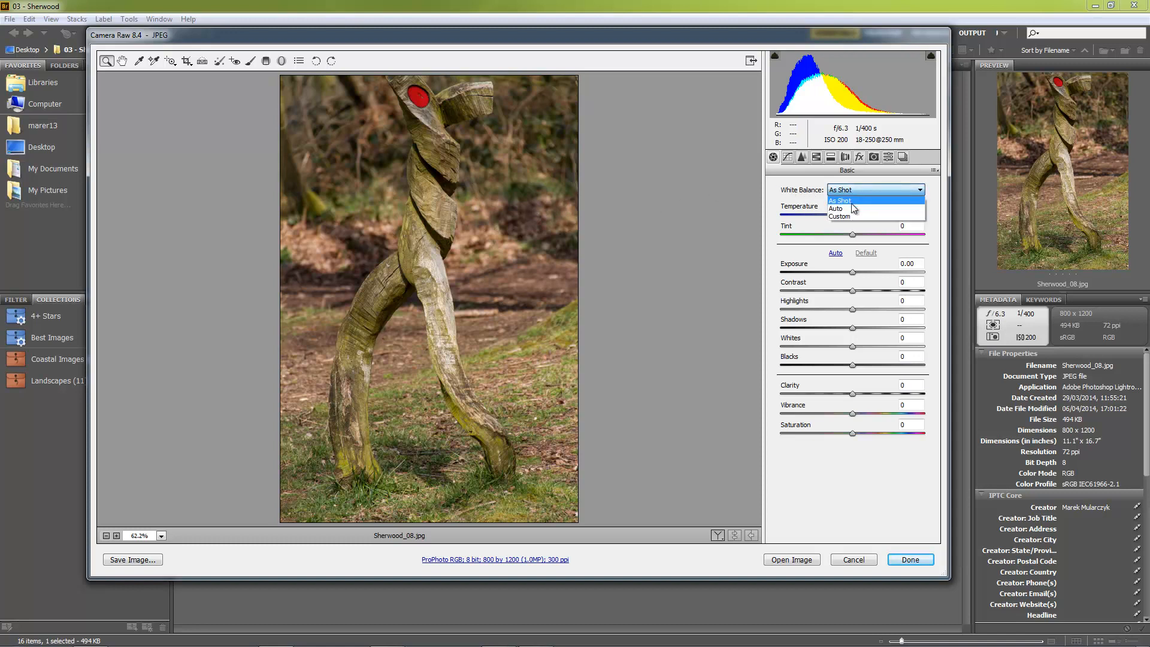
click(848, 205)
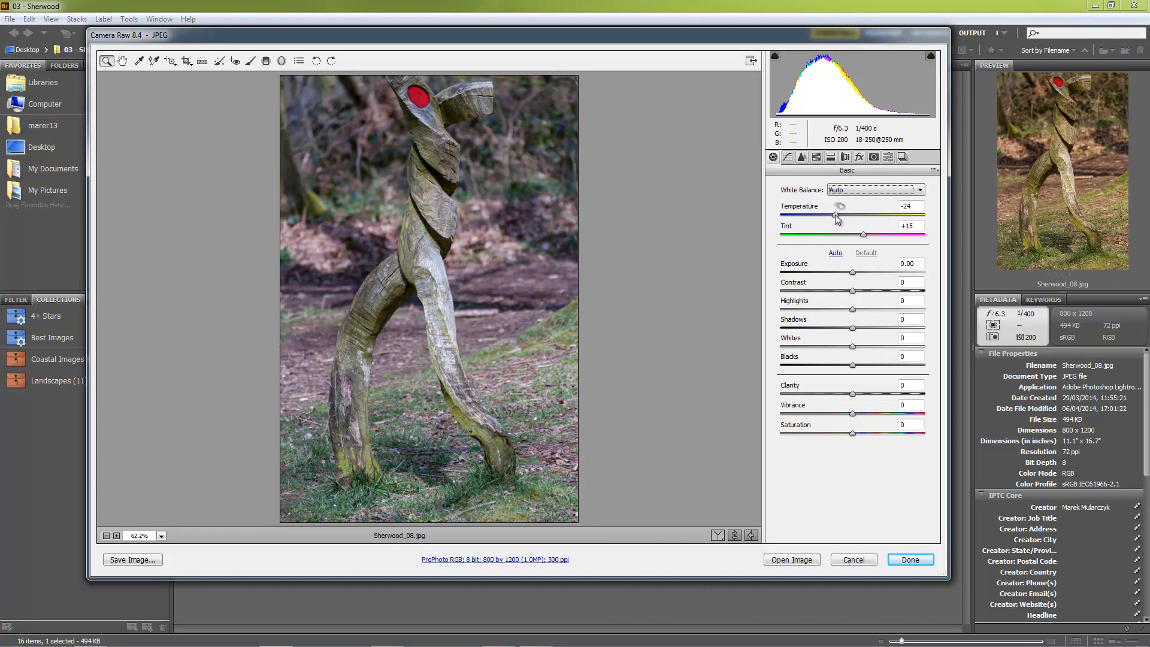
drag(835, 214, 849, 239)
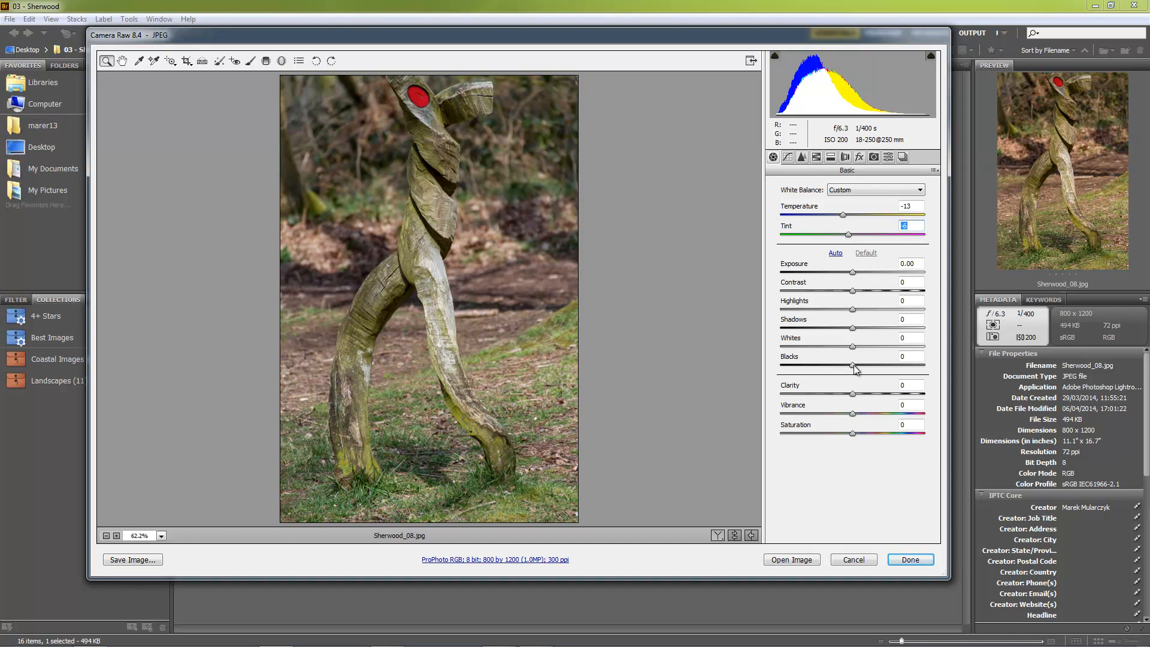
Set the photo's blacks to -29, clarity to +48, vibrance to -19 and saturation to -23.
drag(853, 365, 832, 369)
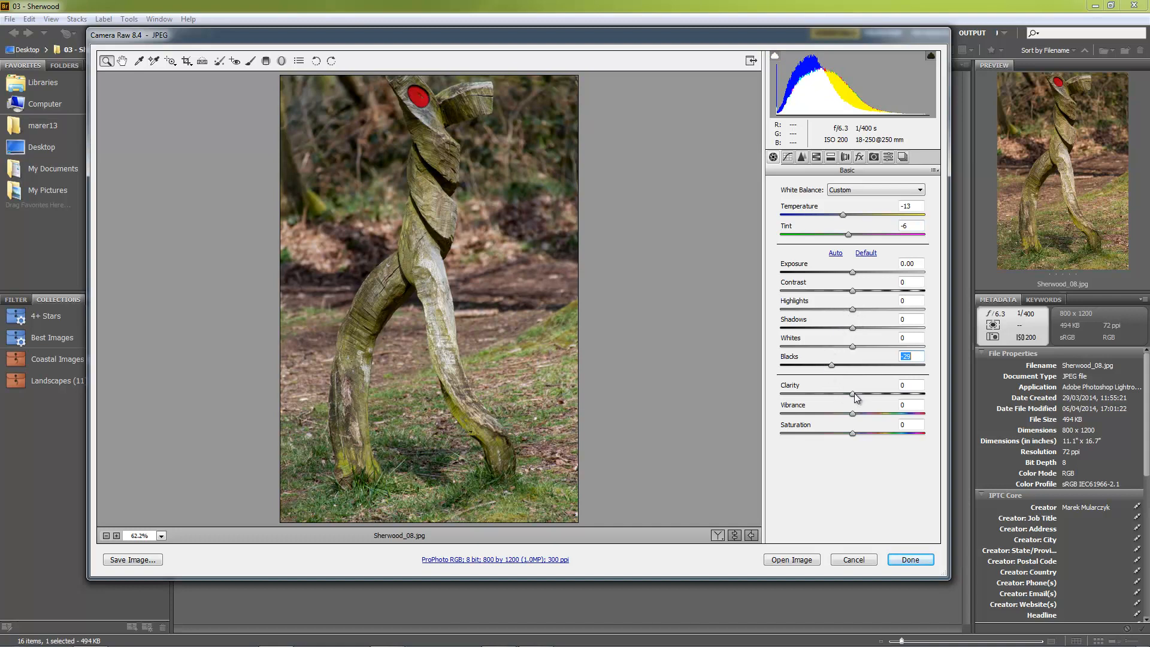
drag(853, 394, 887, 393)
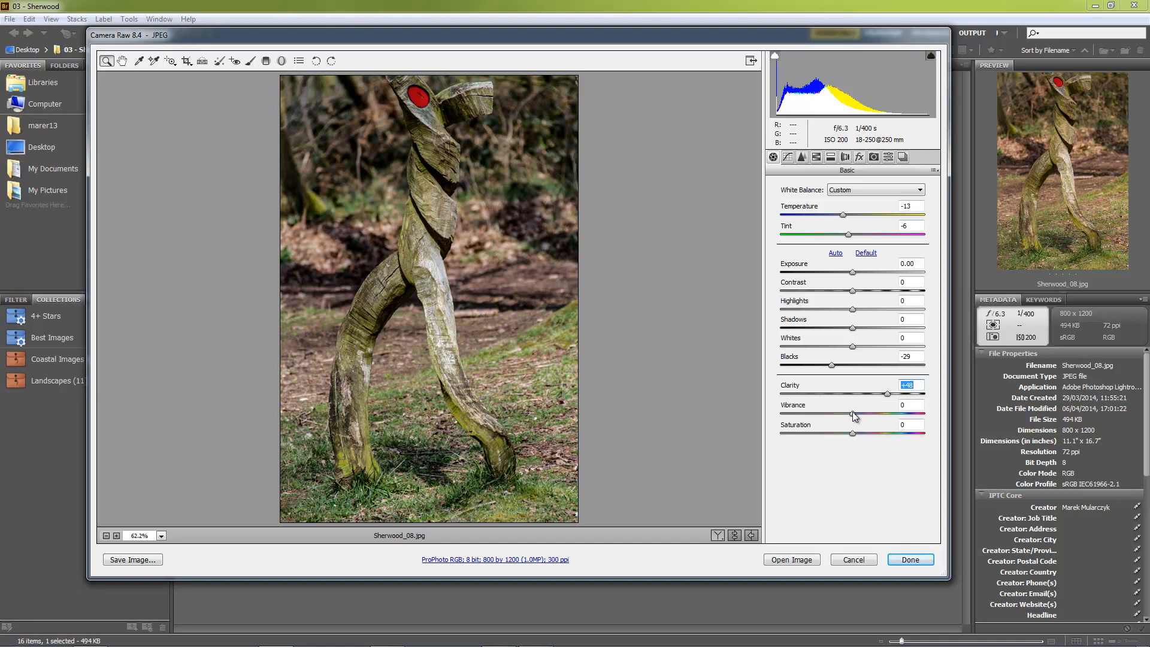
drag(853, 412, 839, 435)
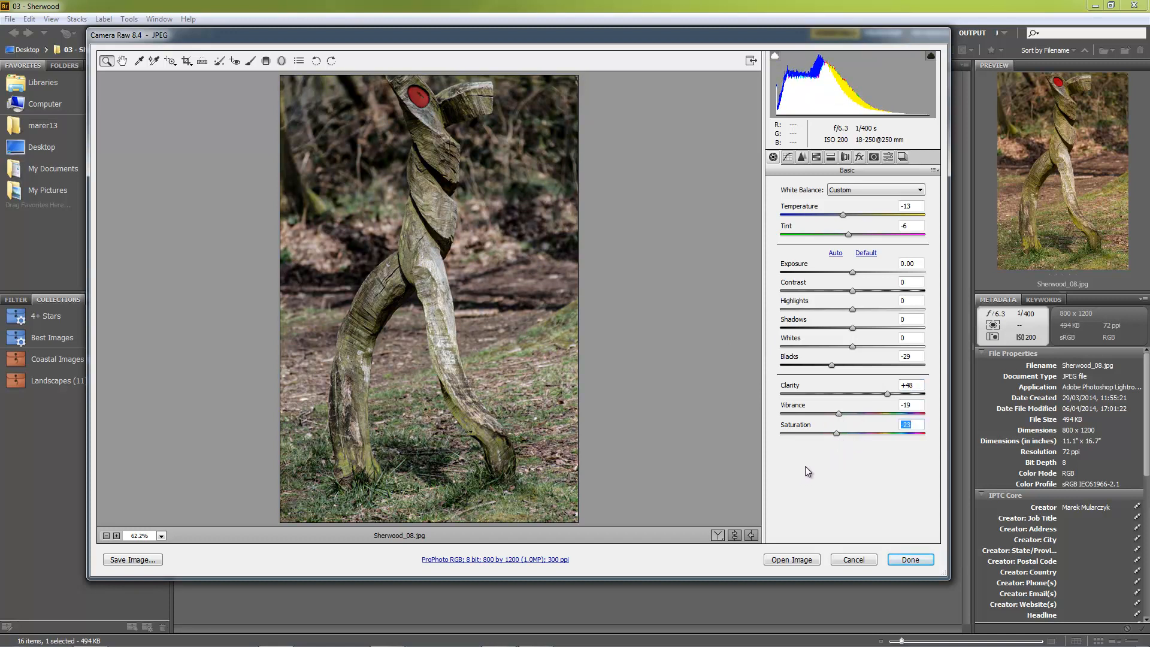
Shape the RGB point tone curve into an S with points at about input 112/output 143, 51/44 and 170/228.
click(787, 157)
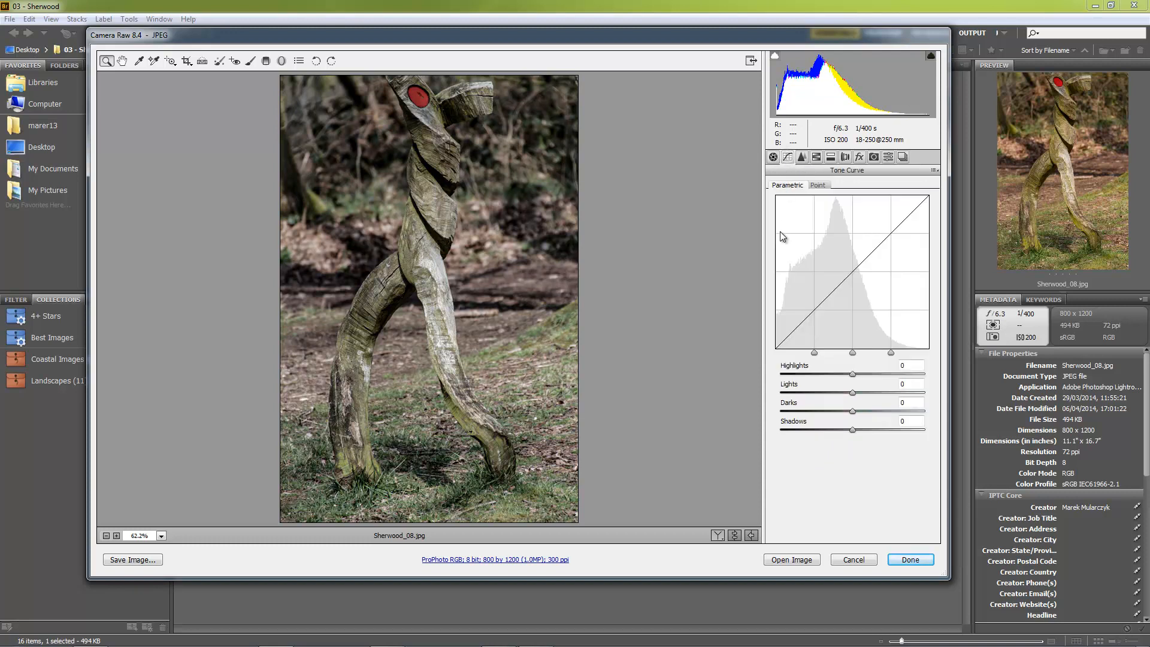
click(817, 185)
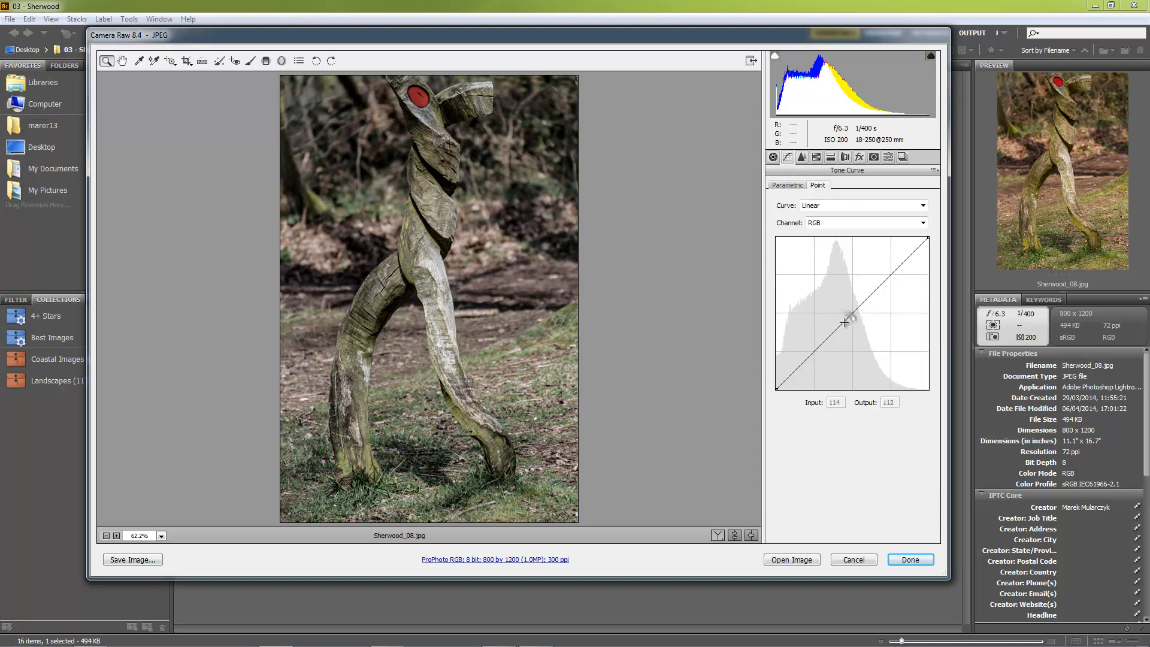
drag(844, 323, 843, 303)
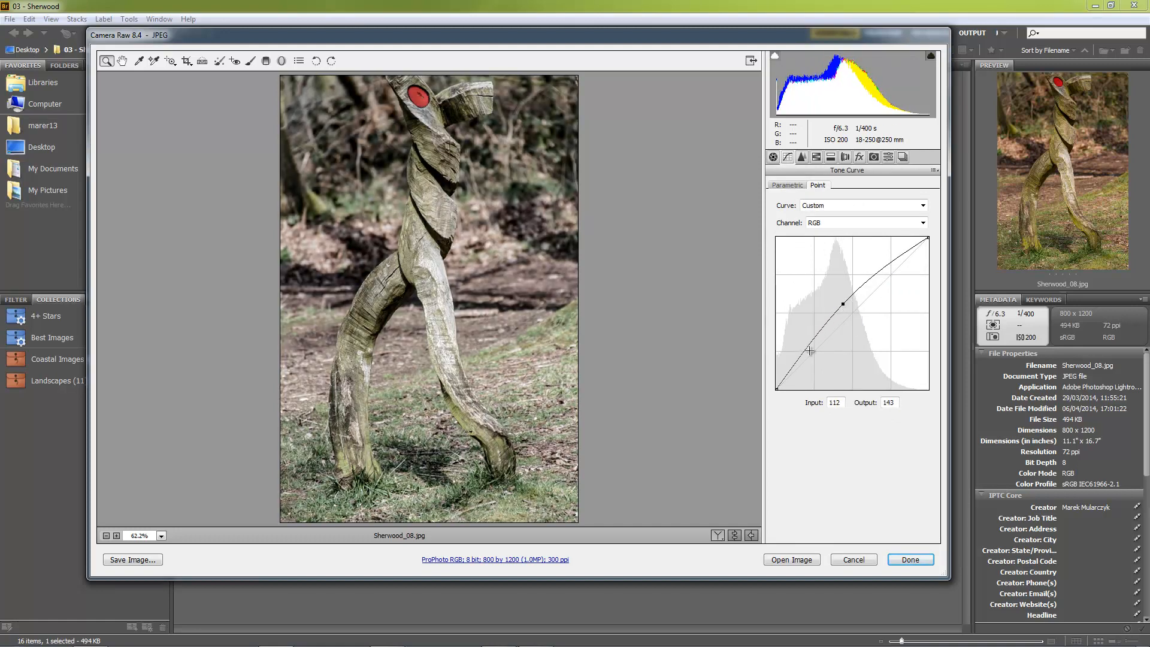
drag(806, 351, 806, 363)
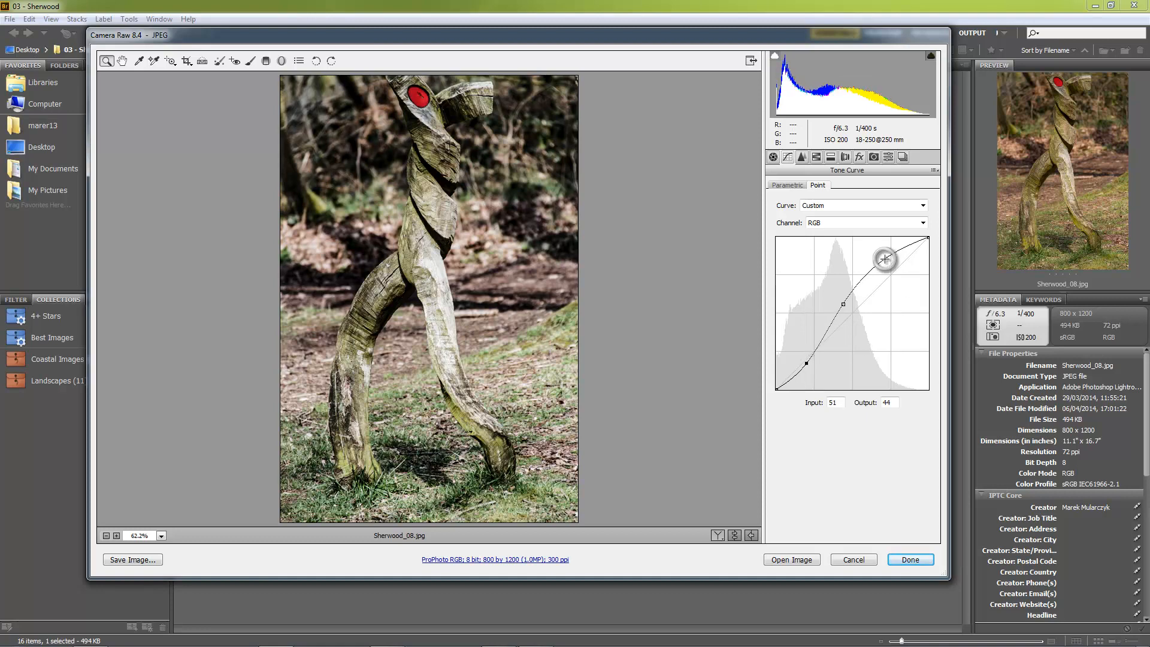
mouse_move(884, 259)
mouse_down()
mouse_move(892, 268)
mouse_move(877, 253)
mouse_up()
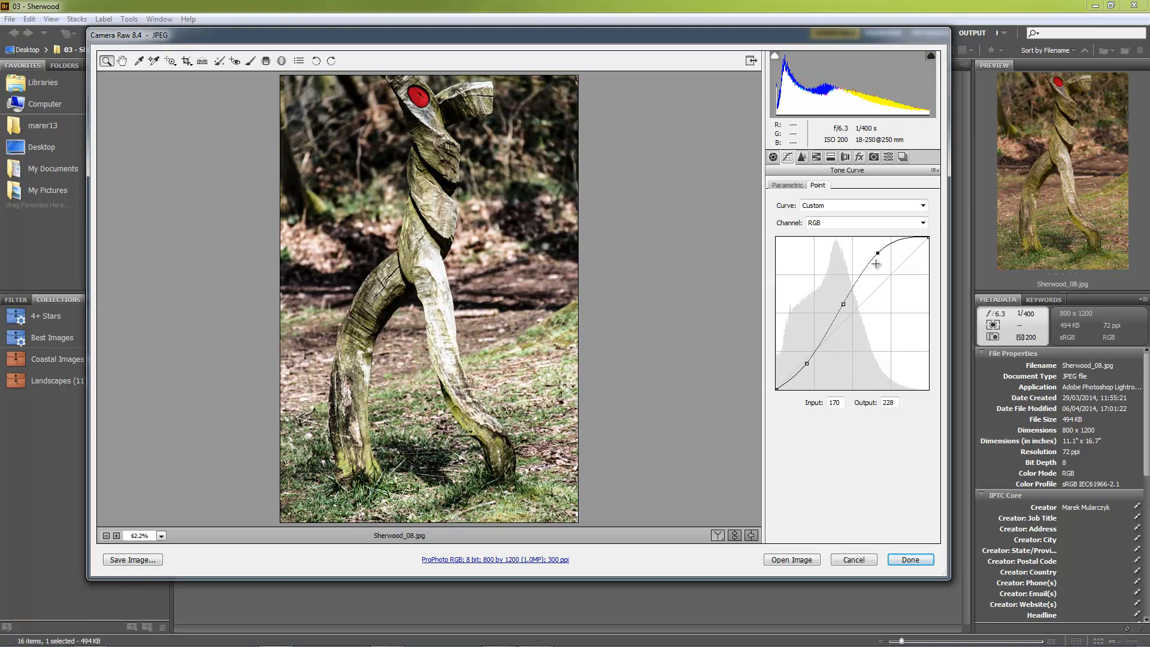
click(845, 157)
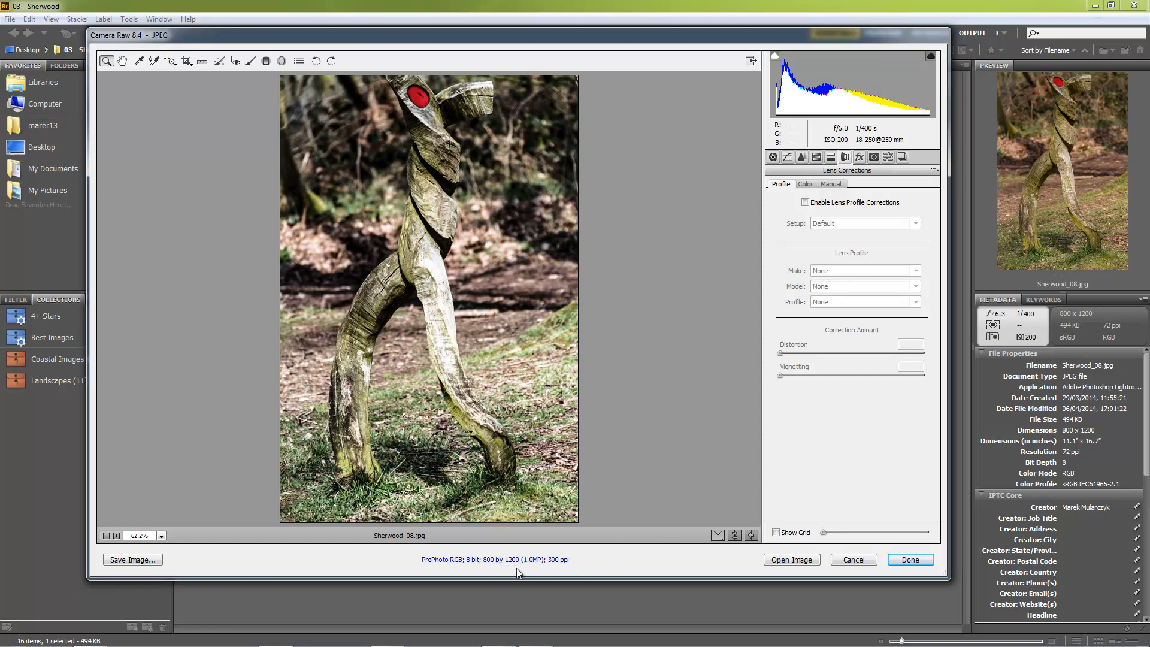
click(773, 158)
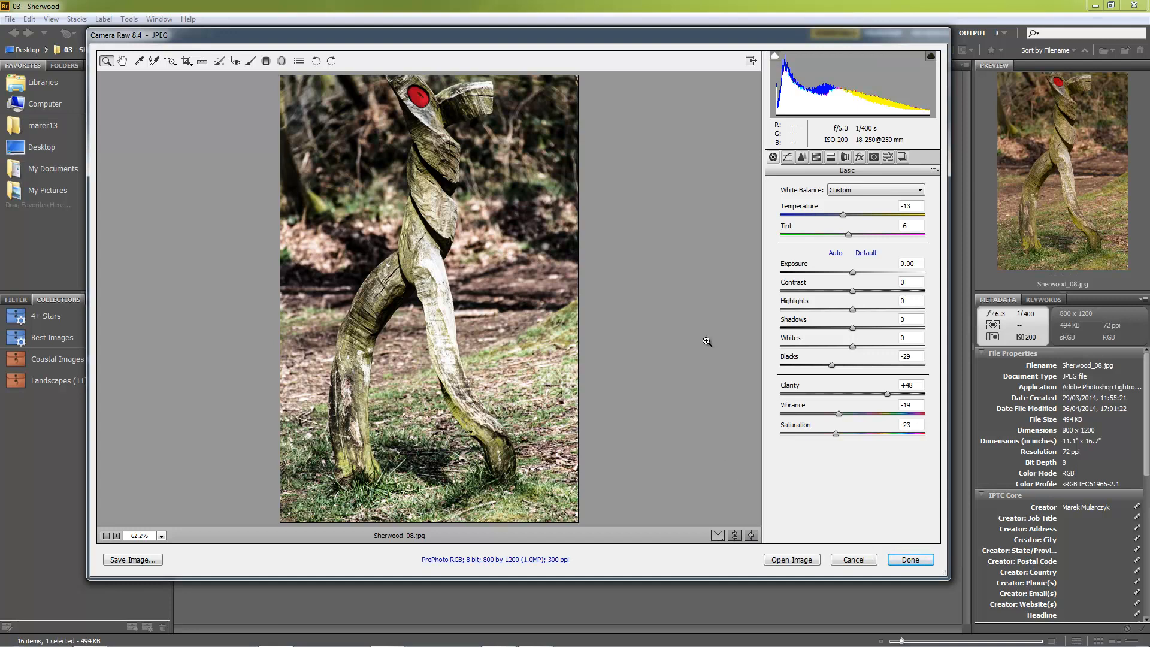
Compare the edited photo with the original in every before/after view and by swapping the before and after settings back and forth.
click(718, 534)
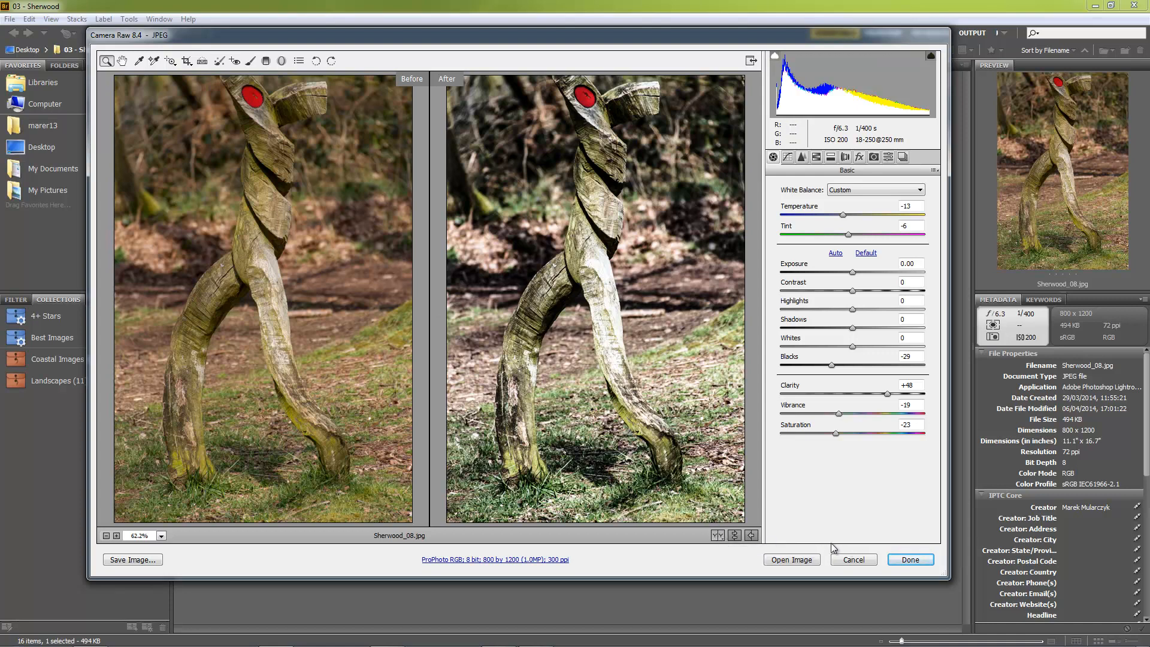
click(718, 535)
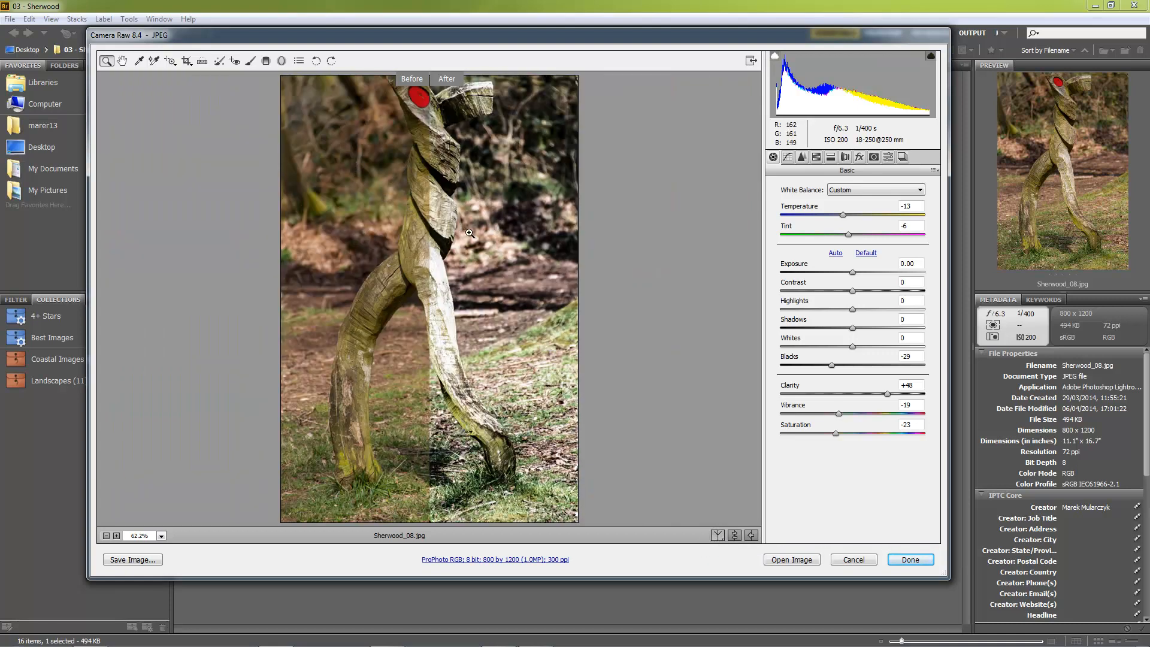
click(717, 536)
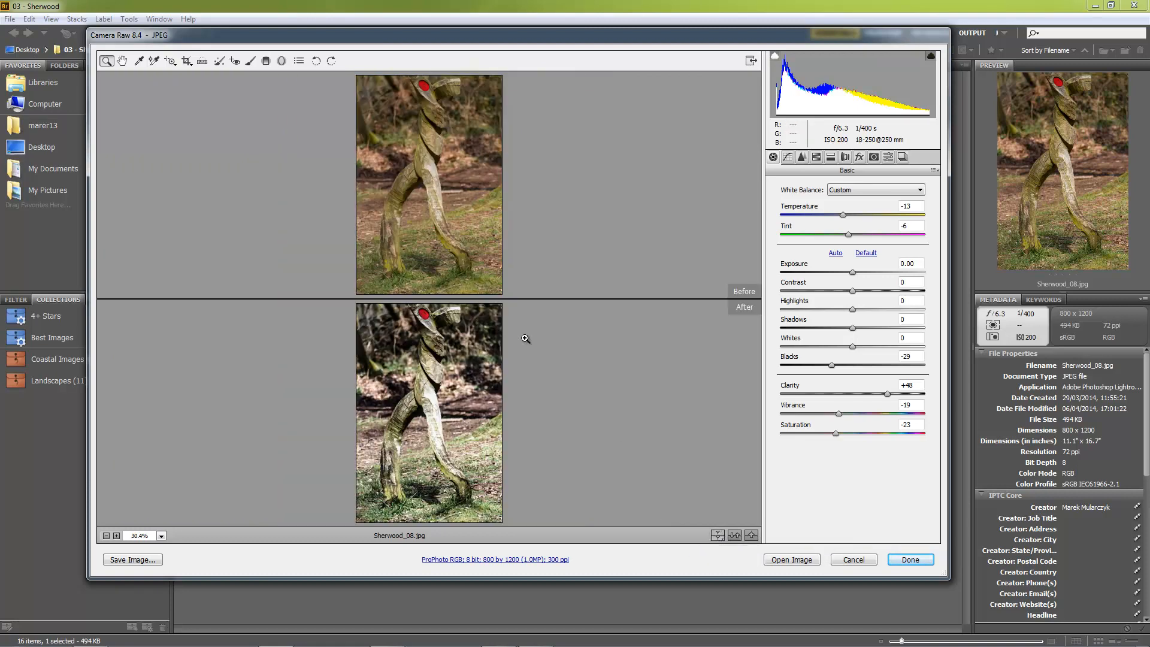
click(717, 535)
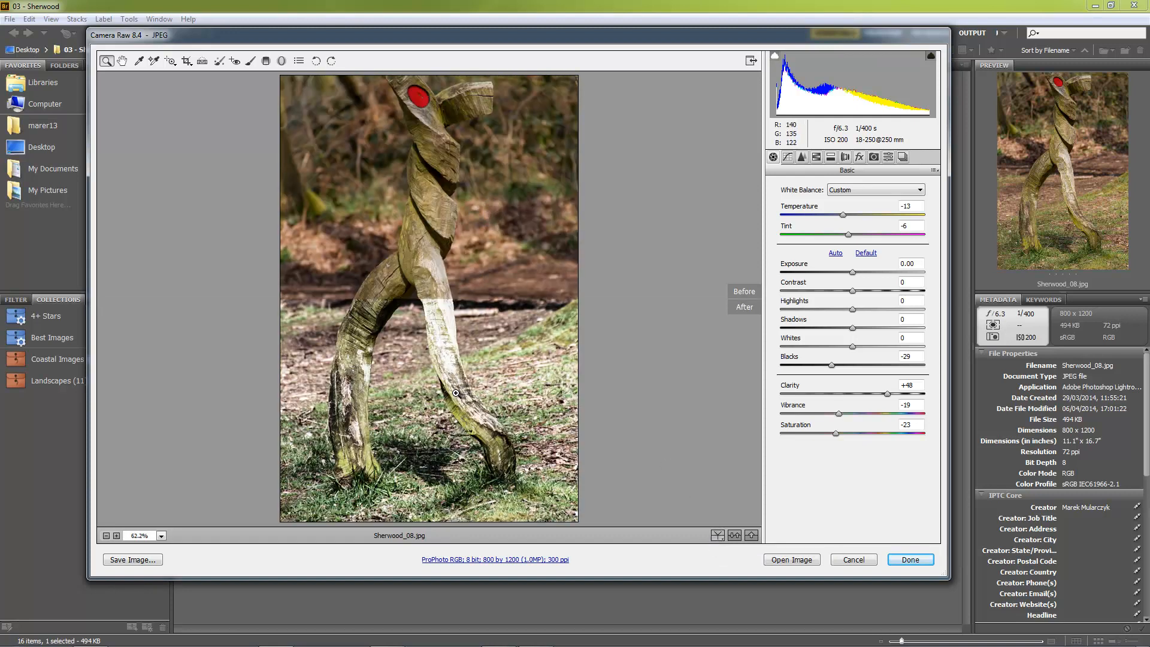
click(716, 535)
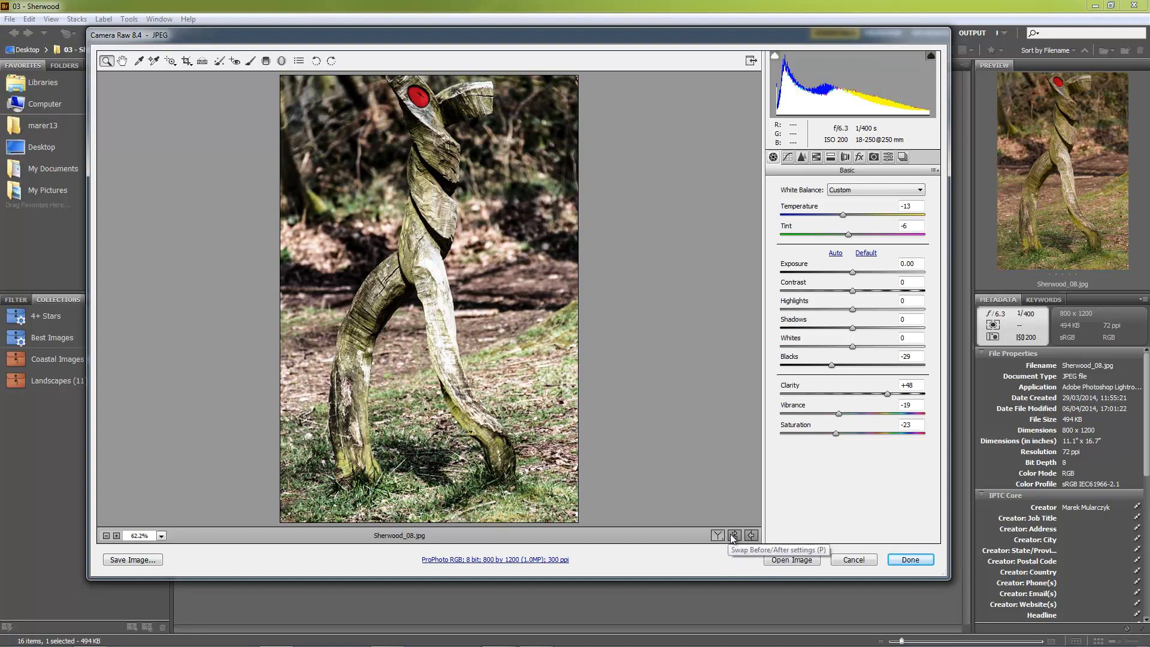
click(734, 536)
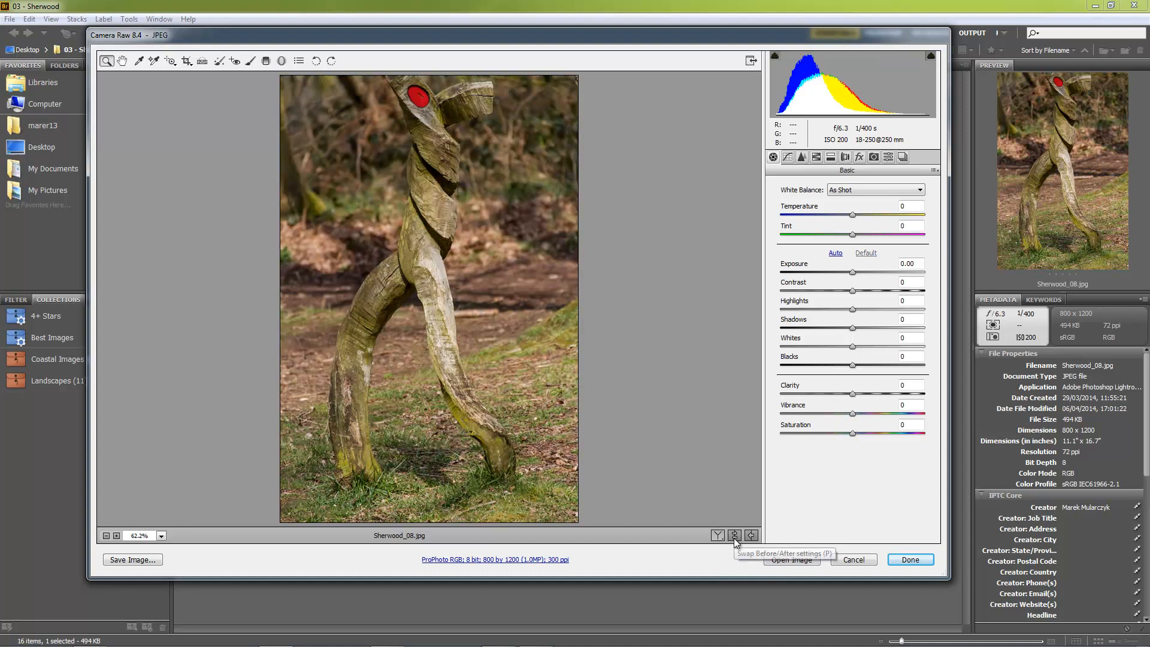
click(733, 535)
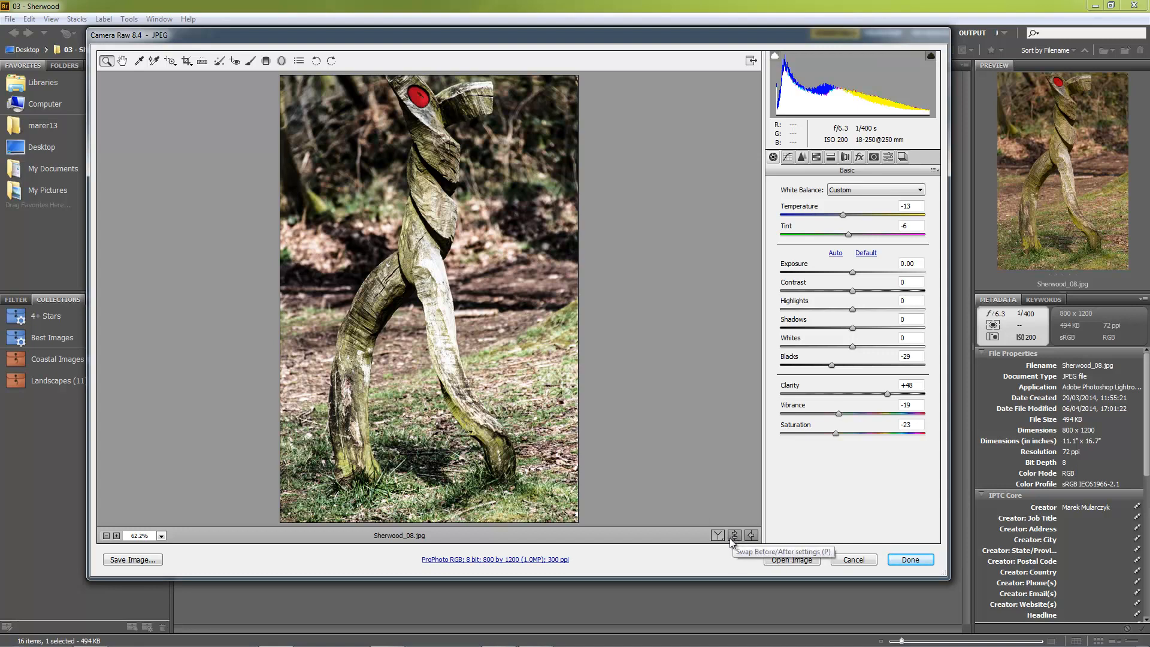
Copy the current settings to the Before state in the side-by-side view, and cycle through the comparison views back to the single preview.
click(718, 538)
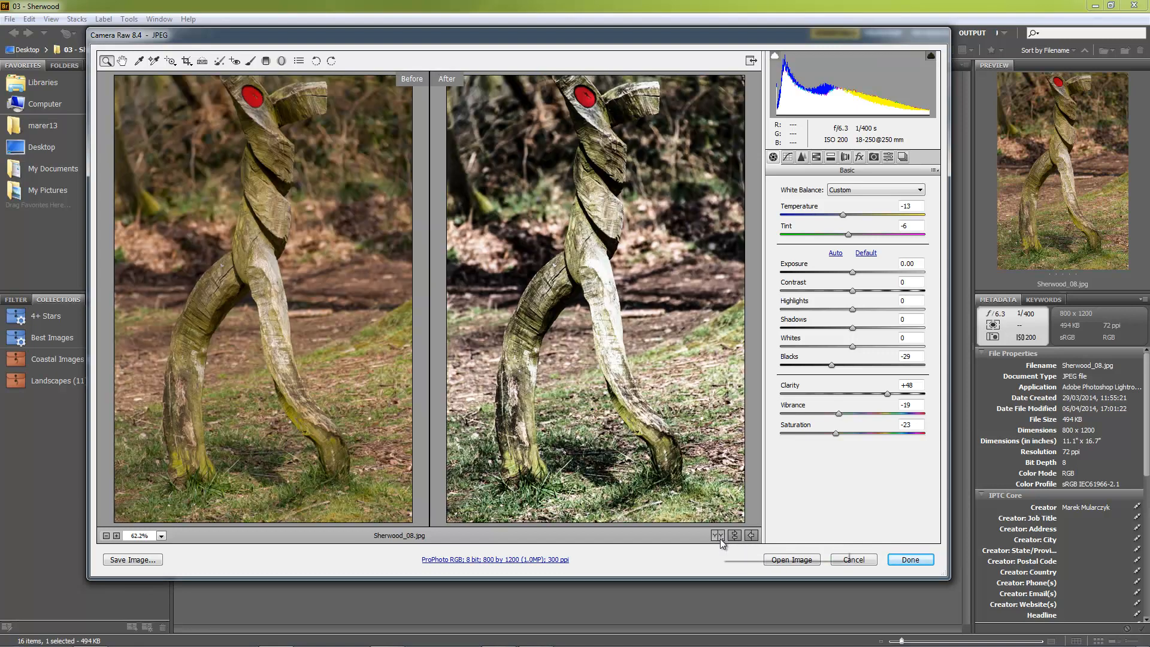
click(751, 536)
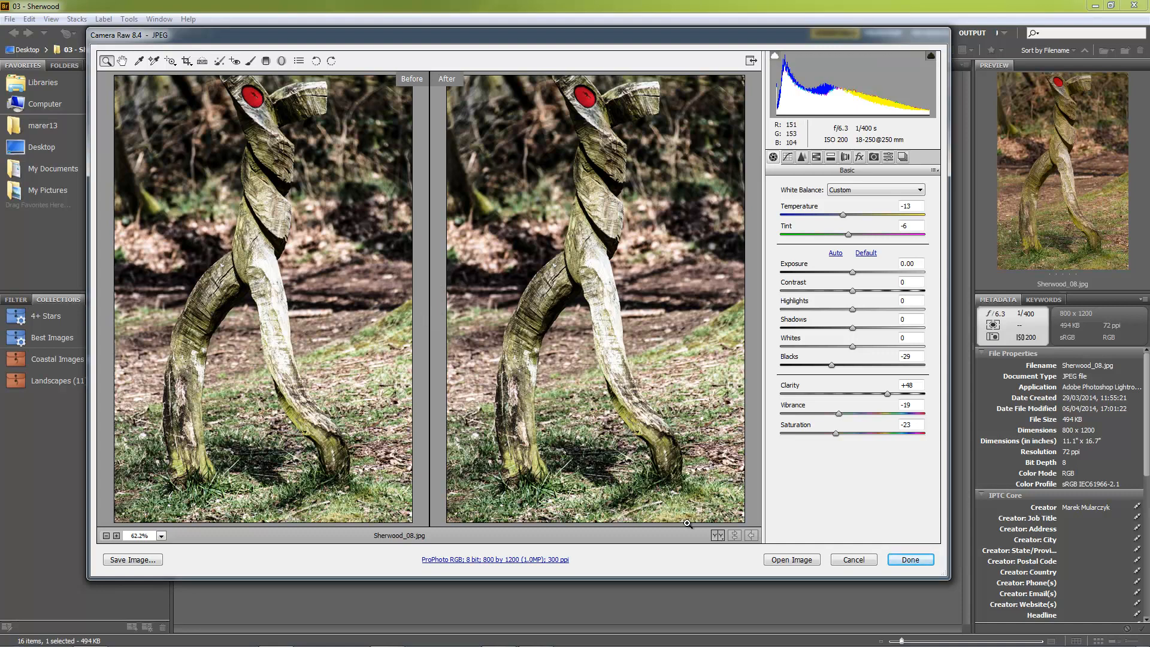
click(718, 536)
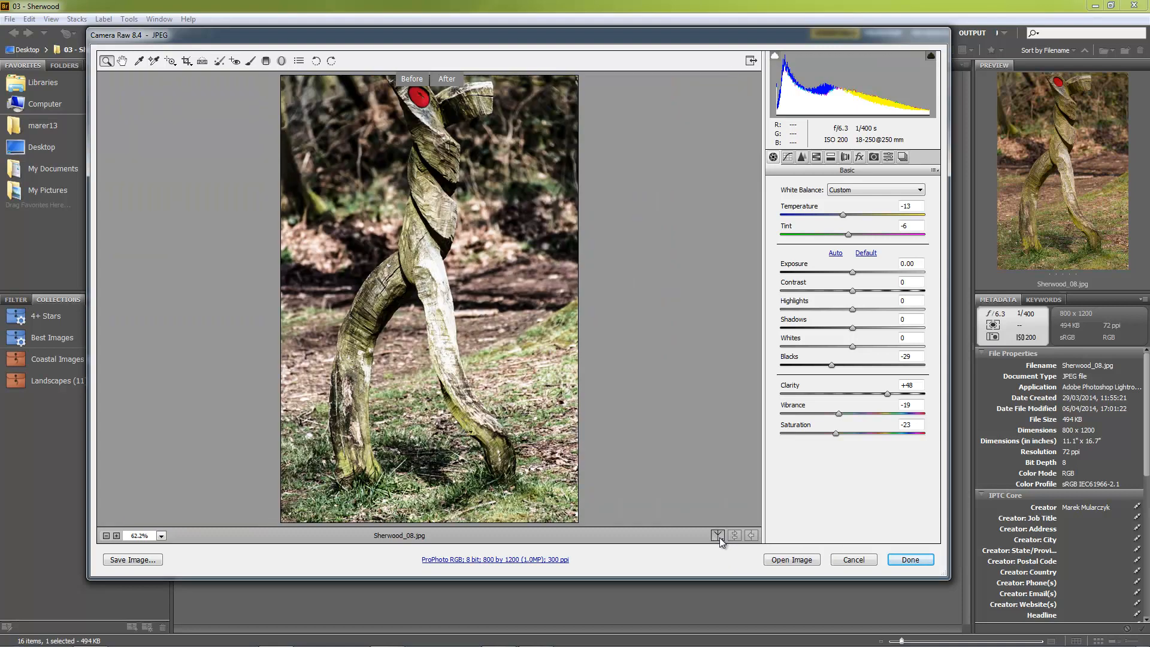
click(717, 537)
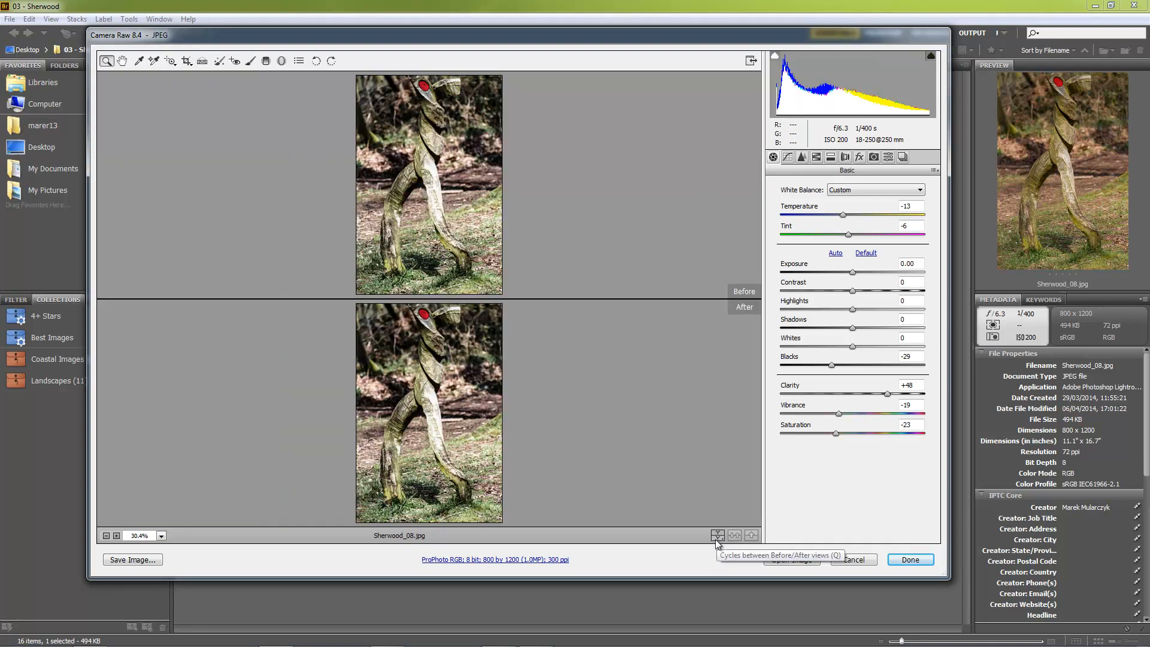
click(717, 536)
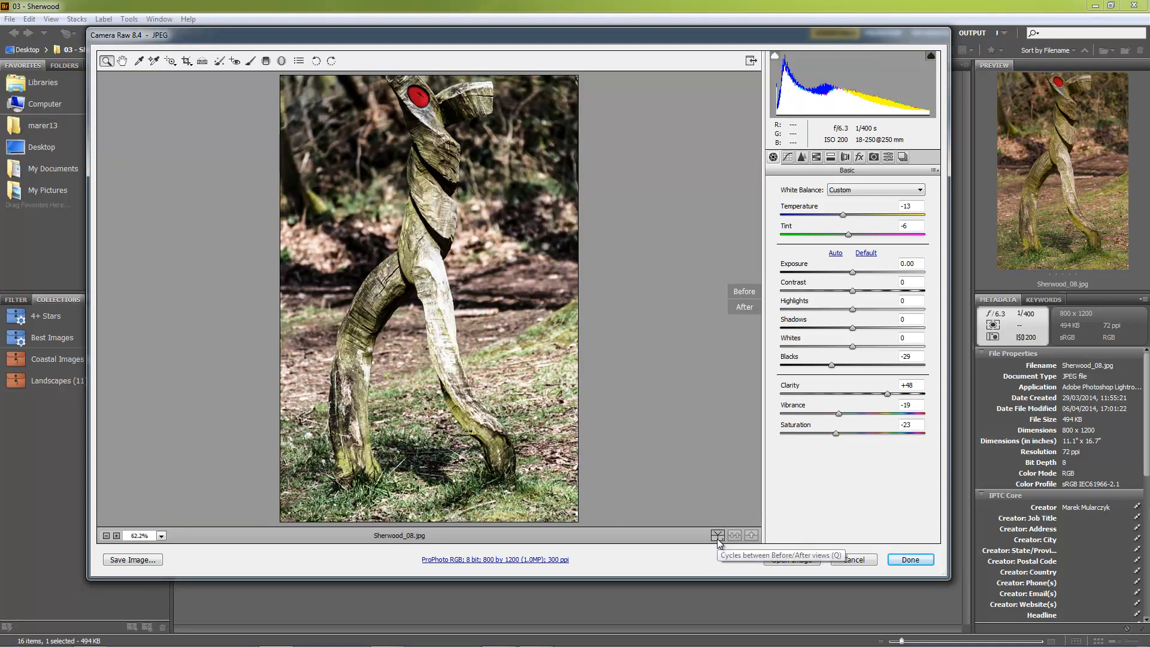
click(716, 537)
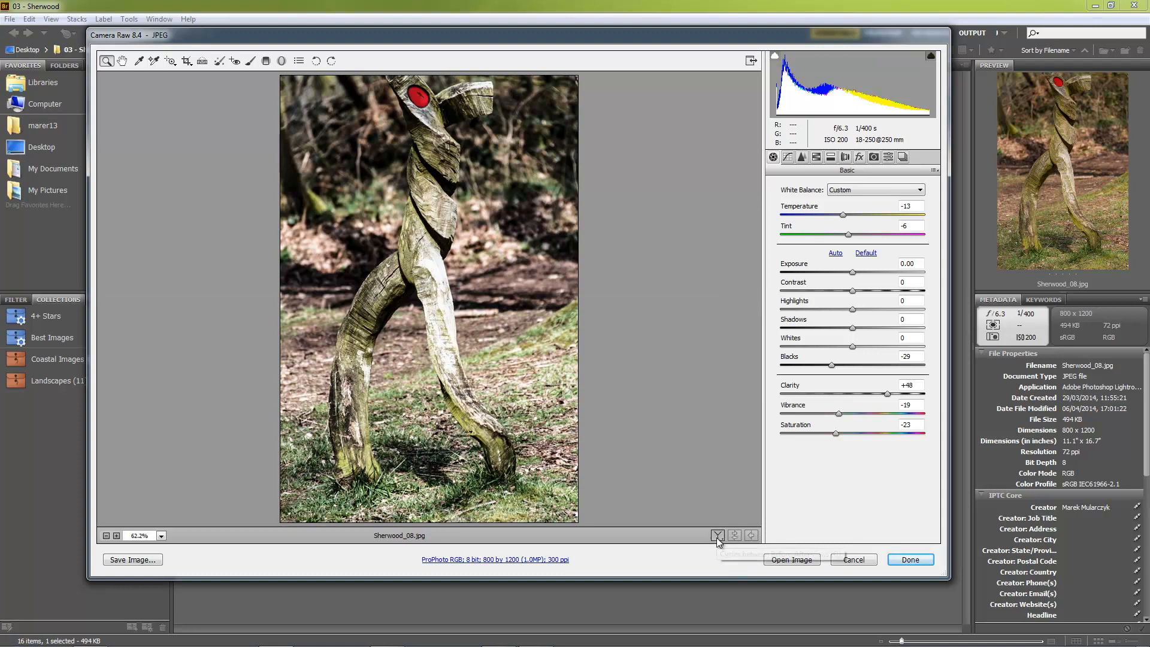